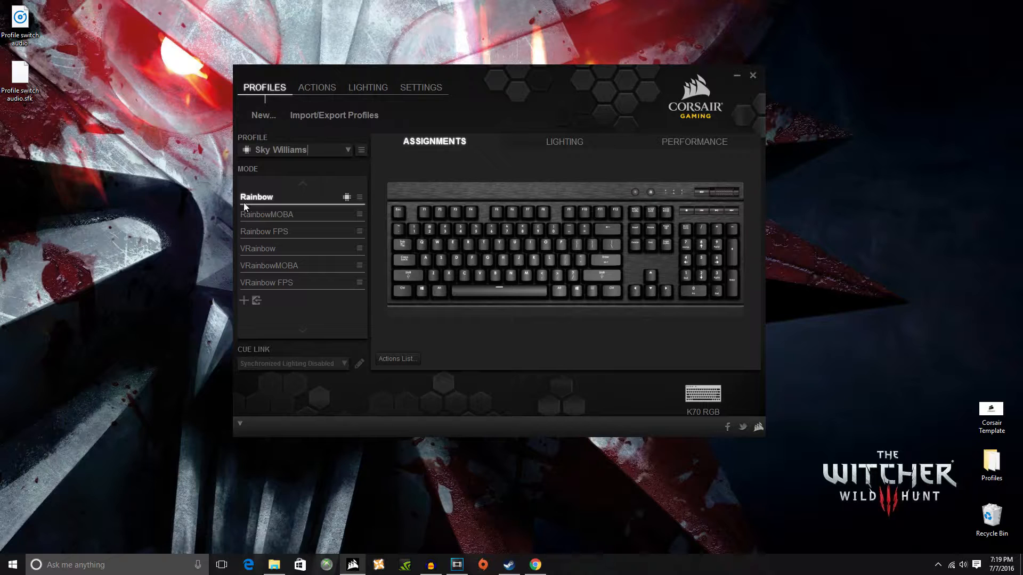
Look through the modes of the active profile, ending on the Rainbow mode.
left_click(269, 214)
left_click(273, 247)
left_click(275, 212)
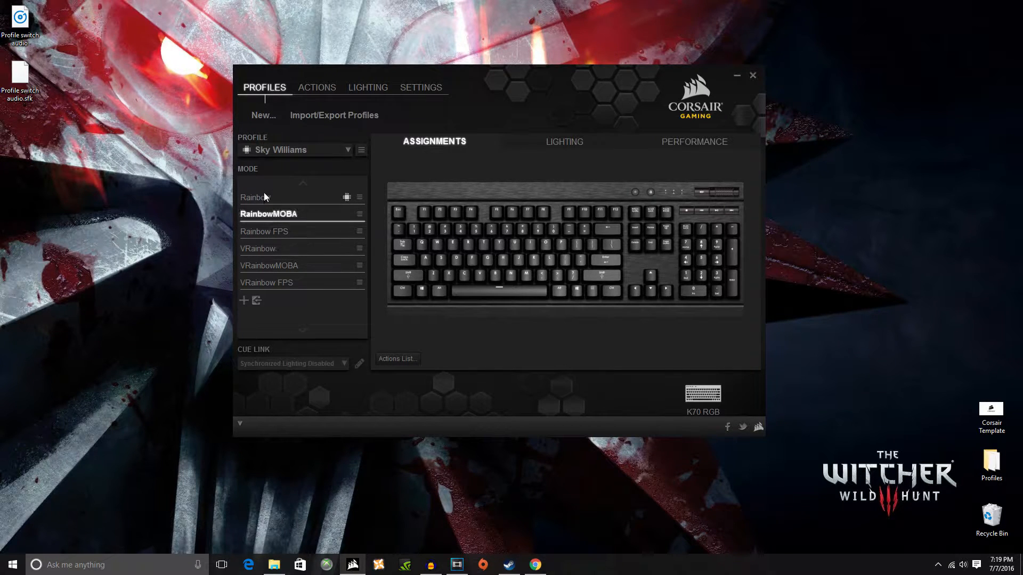
left_click(264, 198)
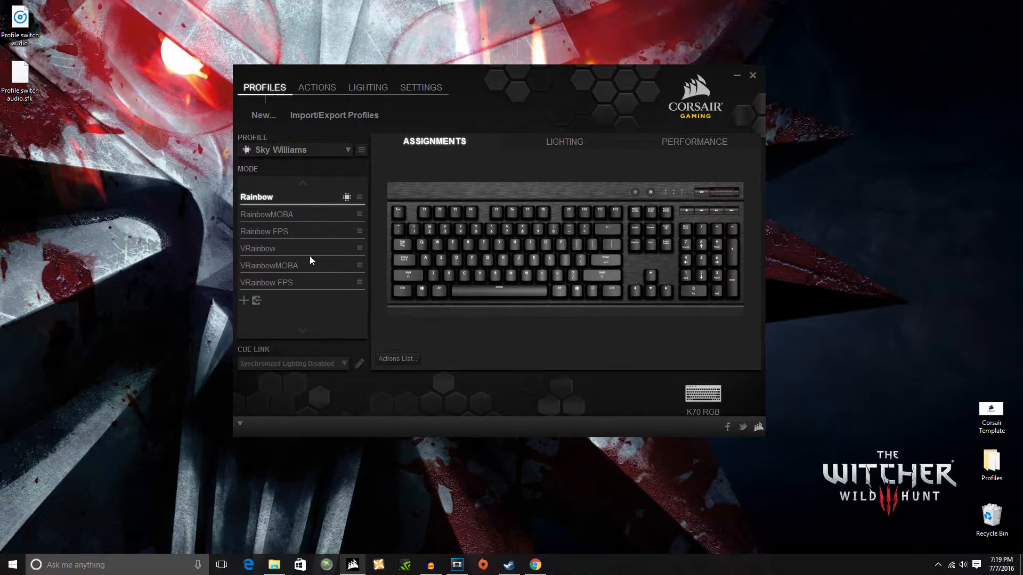
Review the keyboard lighting of the active profile's modes, then return to the Rainbow mode's key assignments.
left_click(564, 142)
left_click(273, 248)
left_click(288, 215)
left_click(275, 234)
left_click(277, 197)
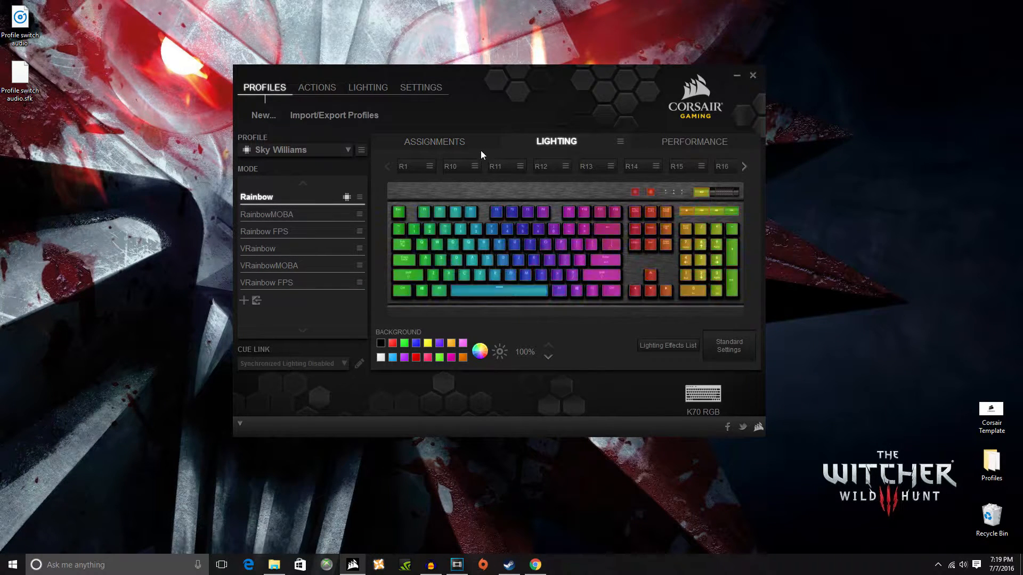
left_click(463, 143)
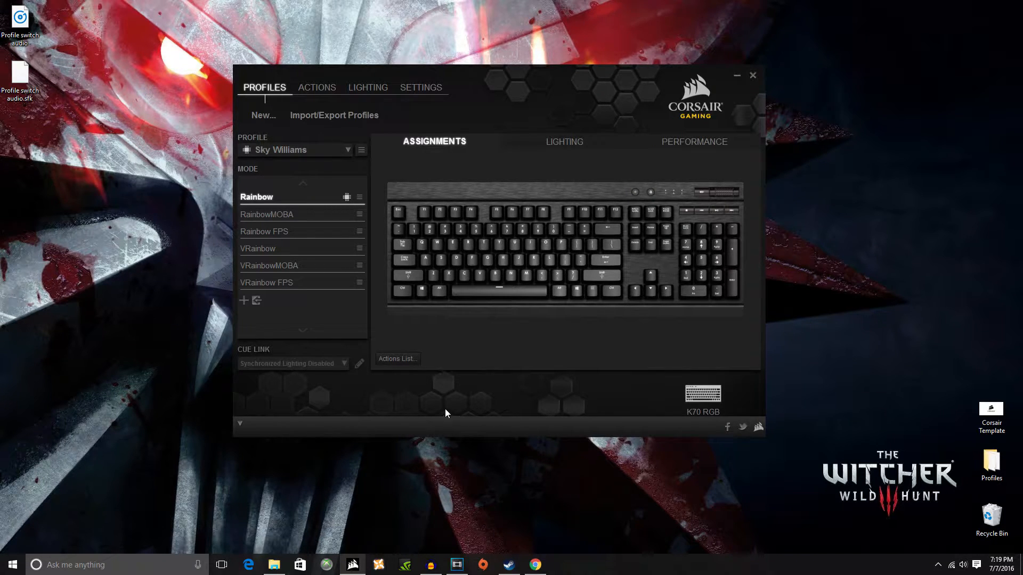
Switch to the Default profile and set the background lighting of all its keys to red.
left_click(350, 150)
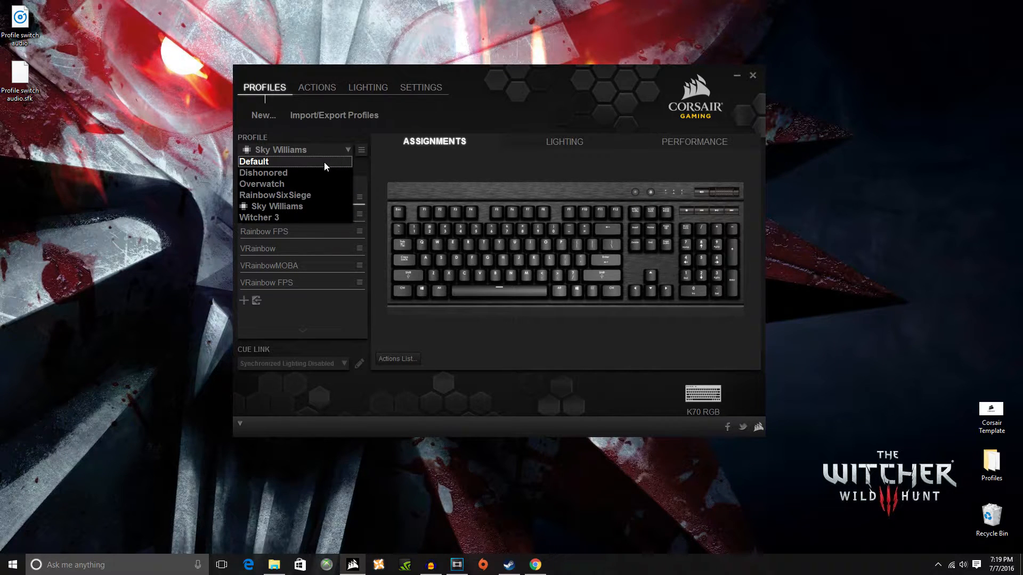
left_click(323, 162)
left_click(554, 145)
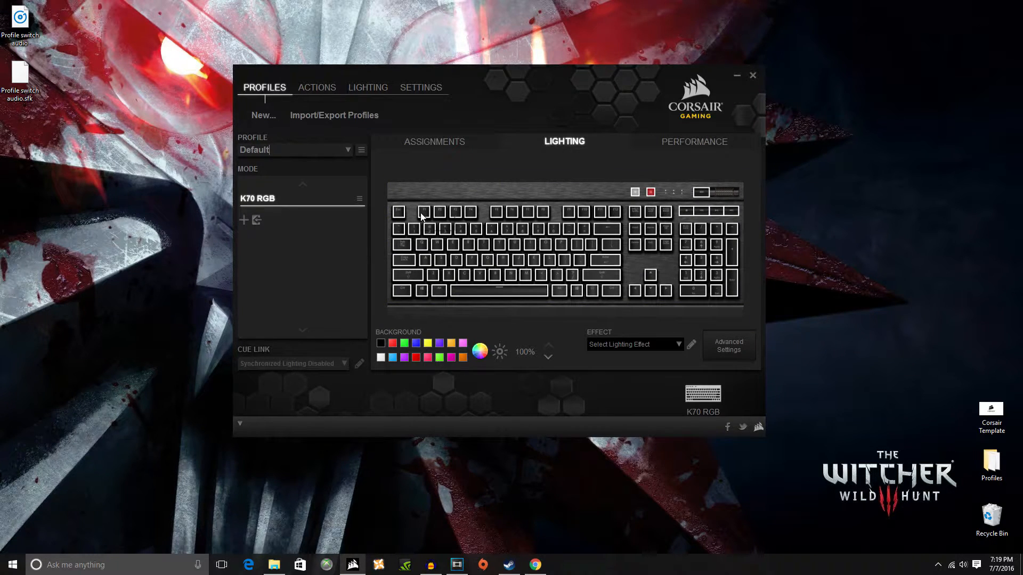
left_click(393, 343)
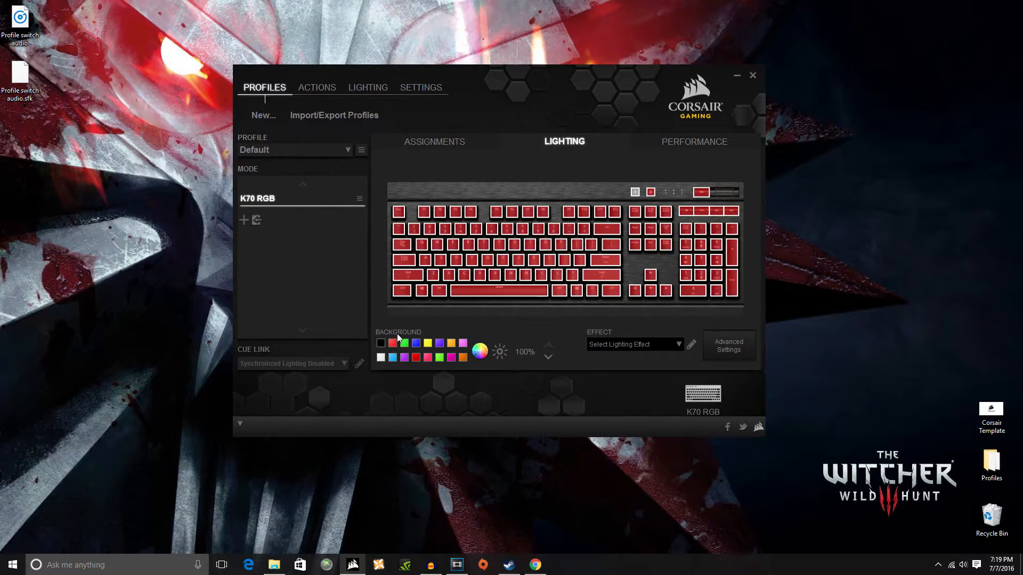
left_click(447, 169)
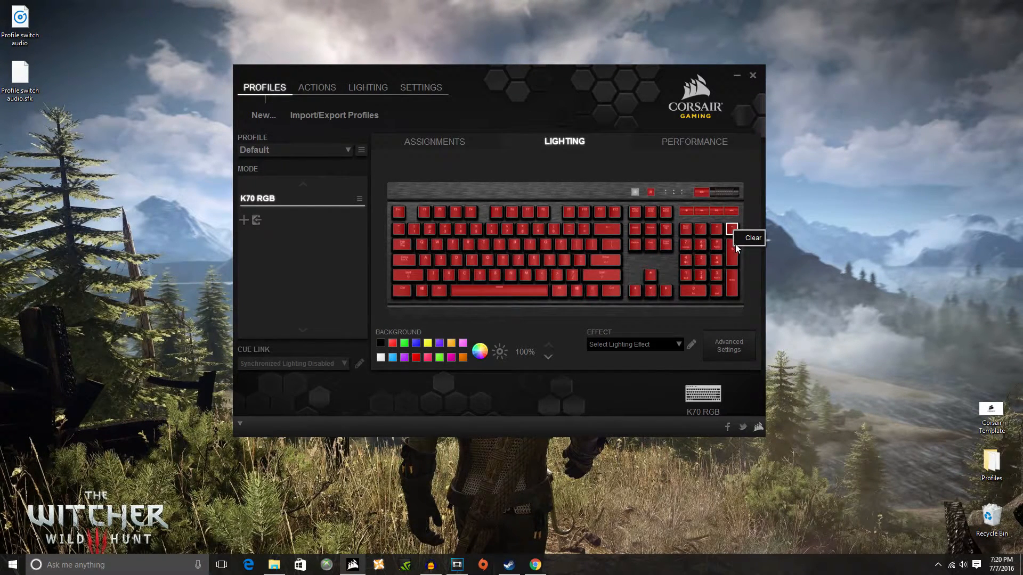
Set up profile switching on the keypad minus key to go to the next profile in the list, looping back at the list end.
left_click(424, 140)
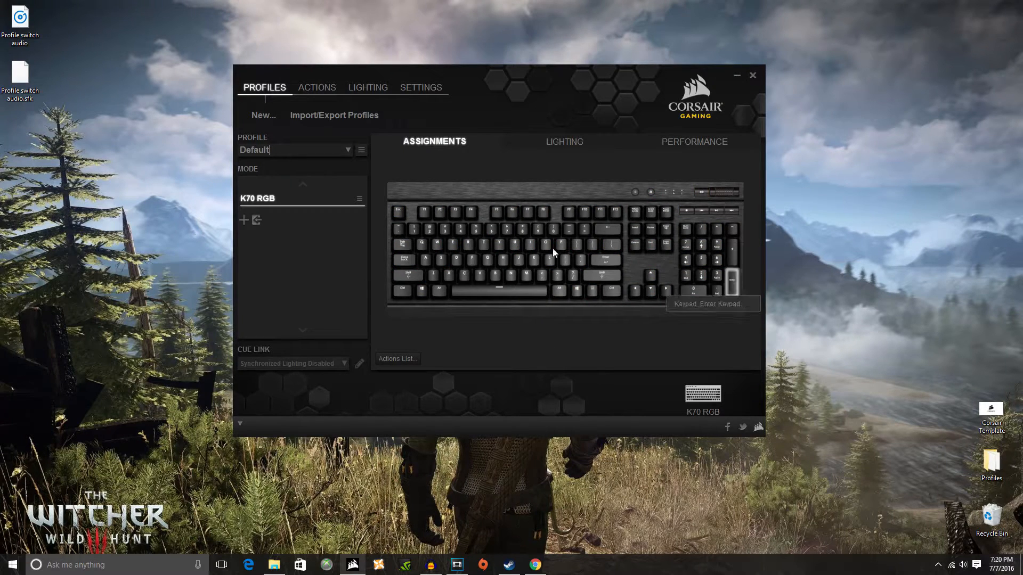
right_click(727, 226)
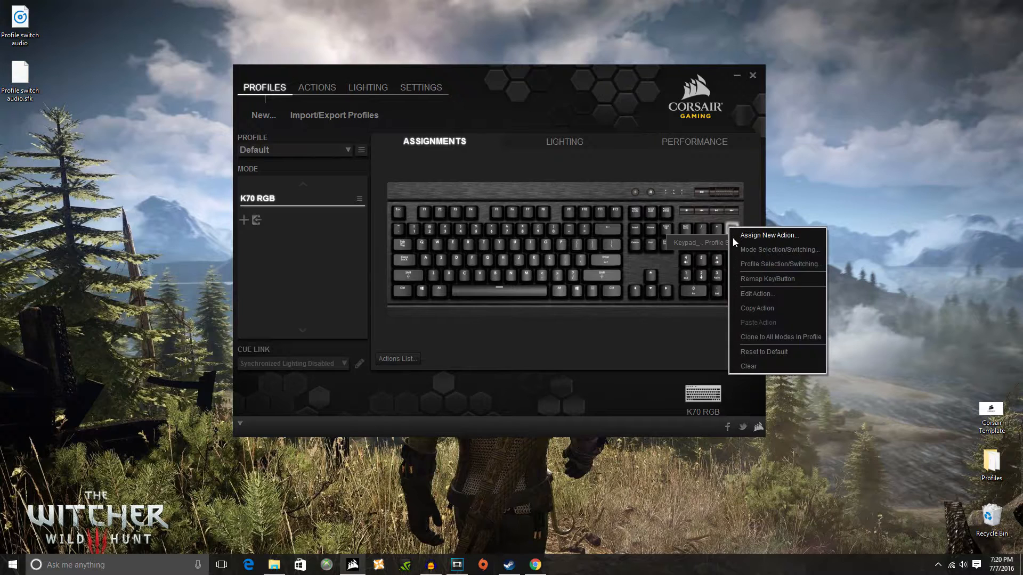
left_click(743, 265)
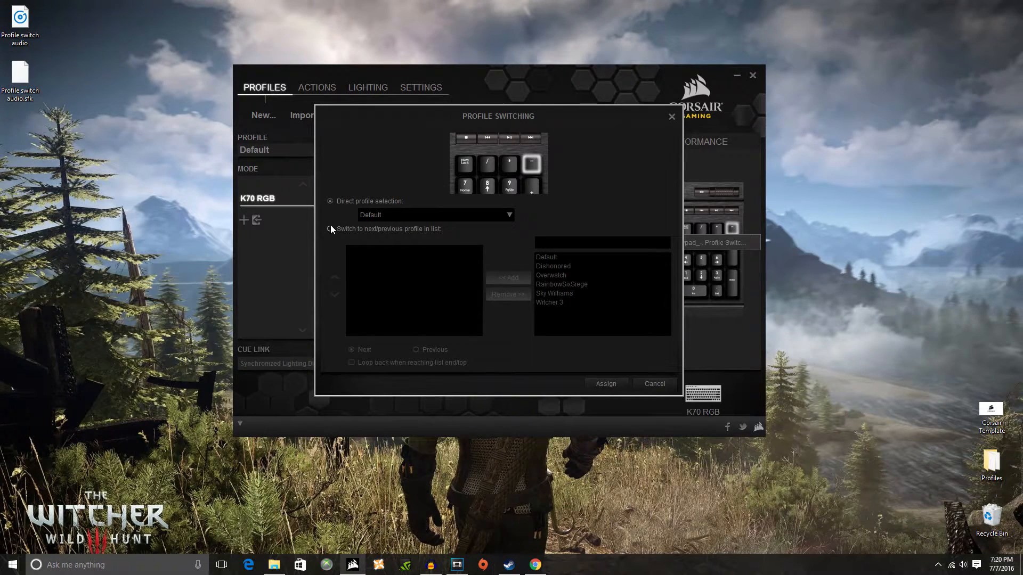
left_click(330, 227)
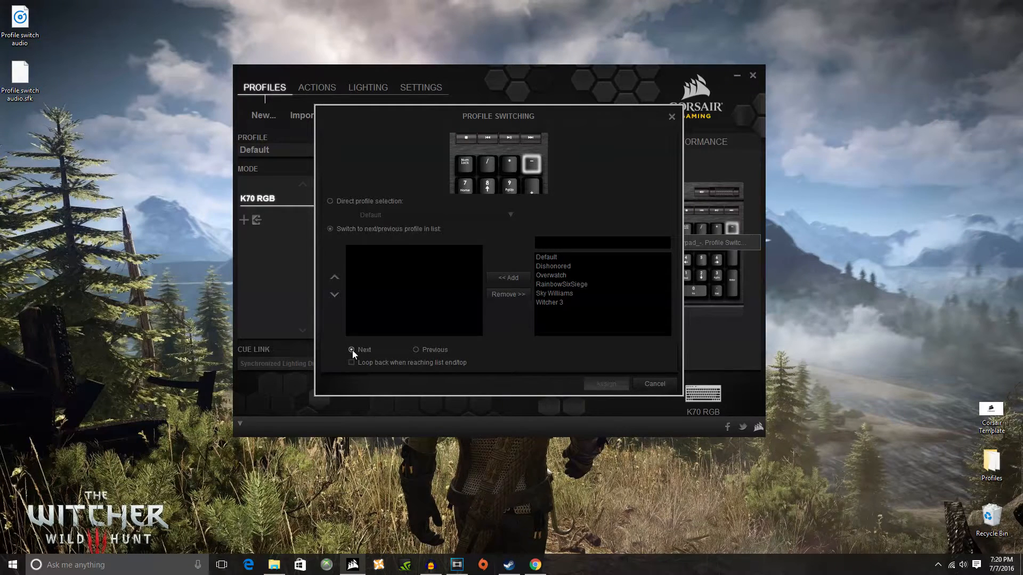
left_click(413, 351)
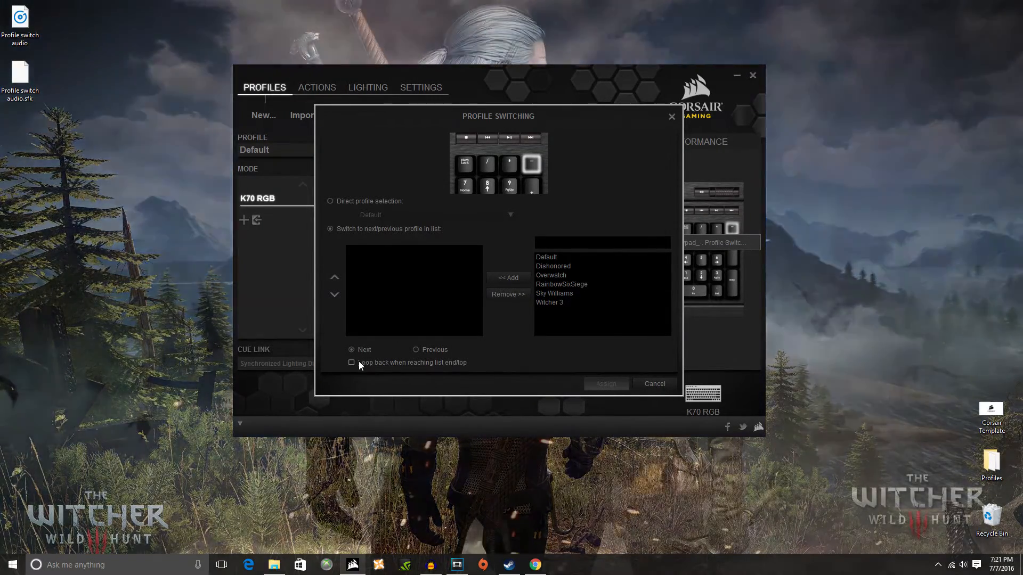
left_click(355, 362)
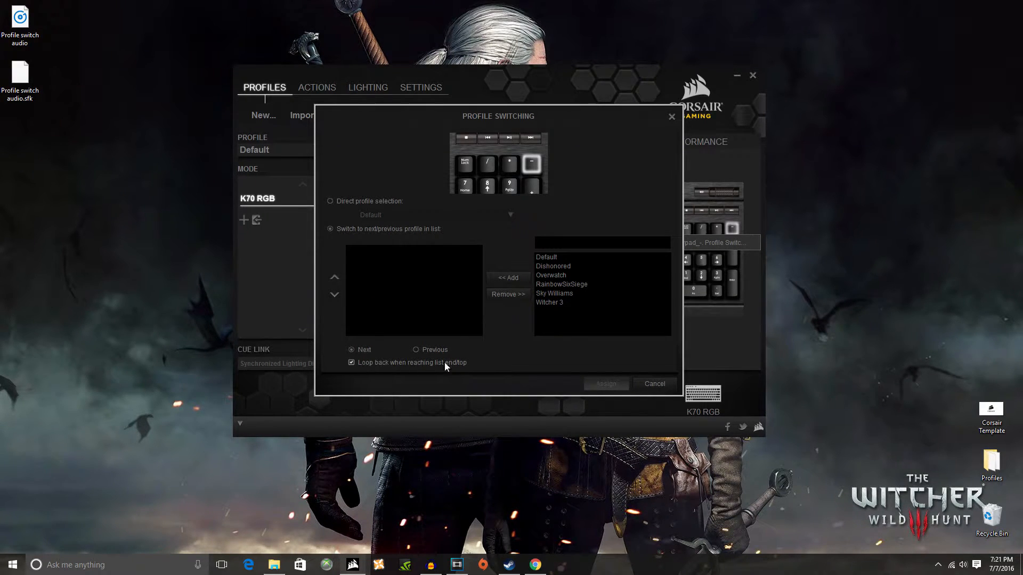
Add every profile except Default to the switching list, from Dishonored to Witcher 3, and assign it to the keypad minus key.
left_click(580, 266)
left_click(518, 280)
left_click(519, 279)
left_click(516, 278)
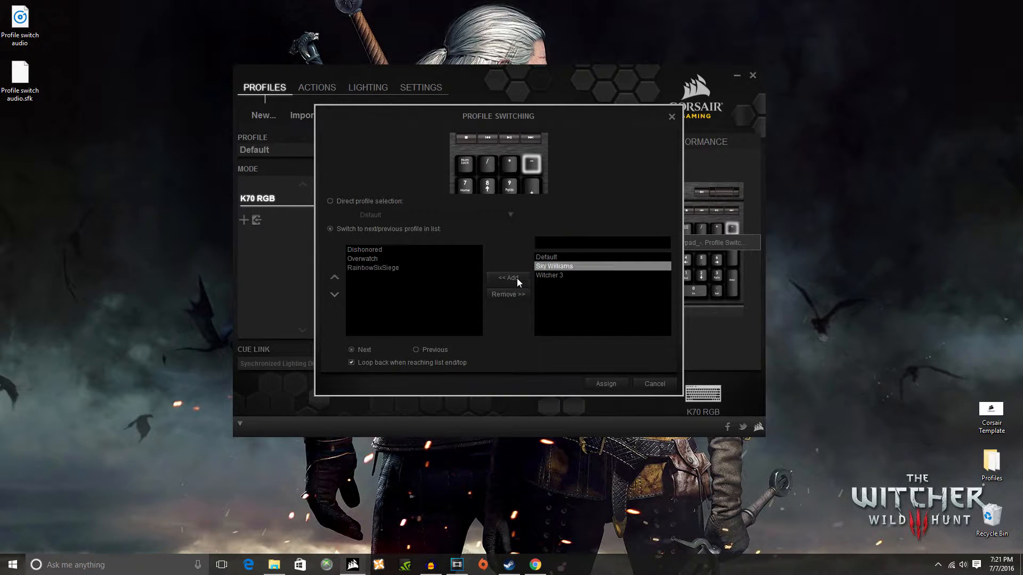
left_click(517, 278)
left_click(517, 278)
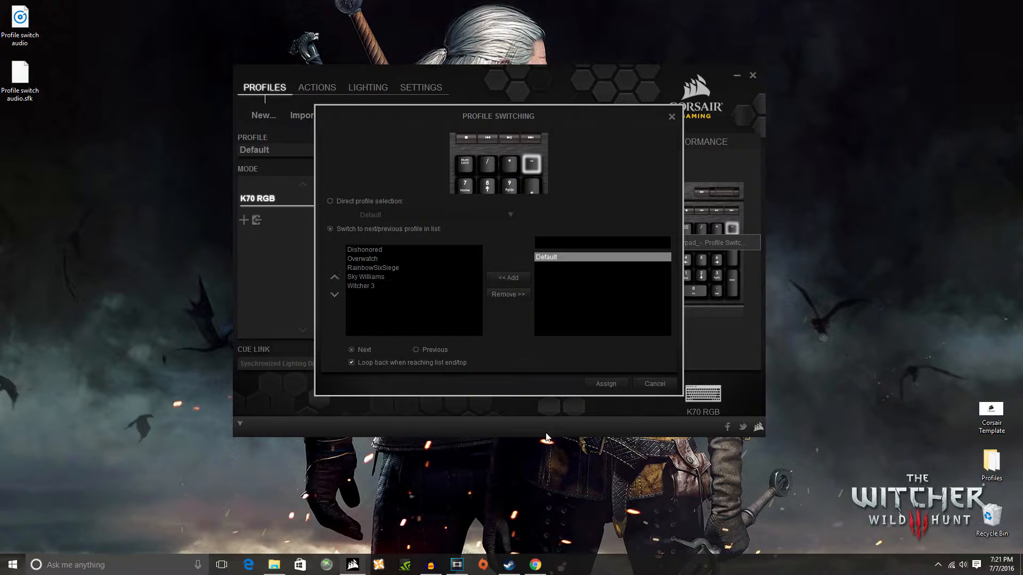
left_click(598, 383)
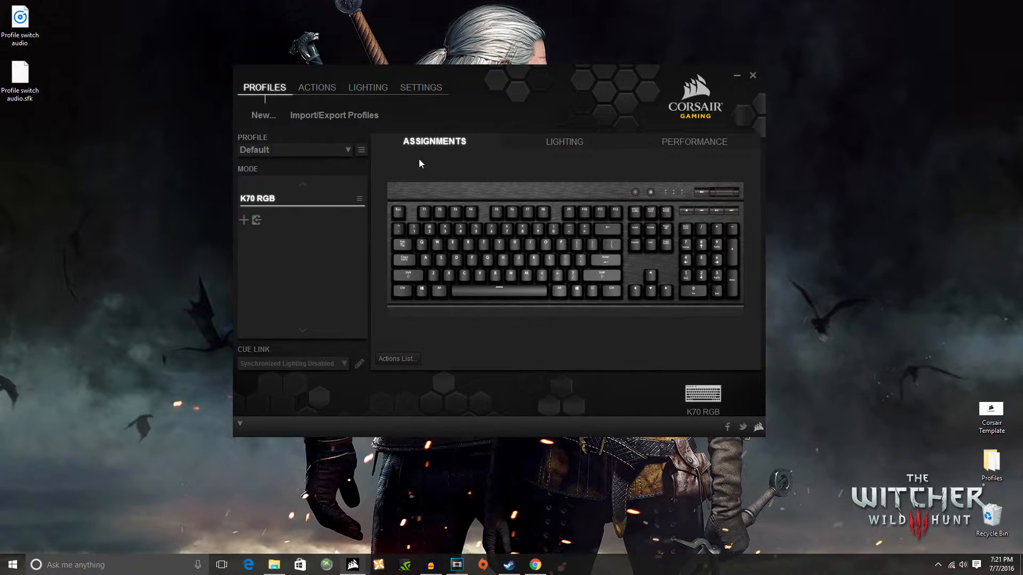
Select the Dishonored profile and test the profile-switching key through one full round of the list.
left_click(349, 152)
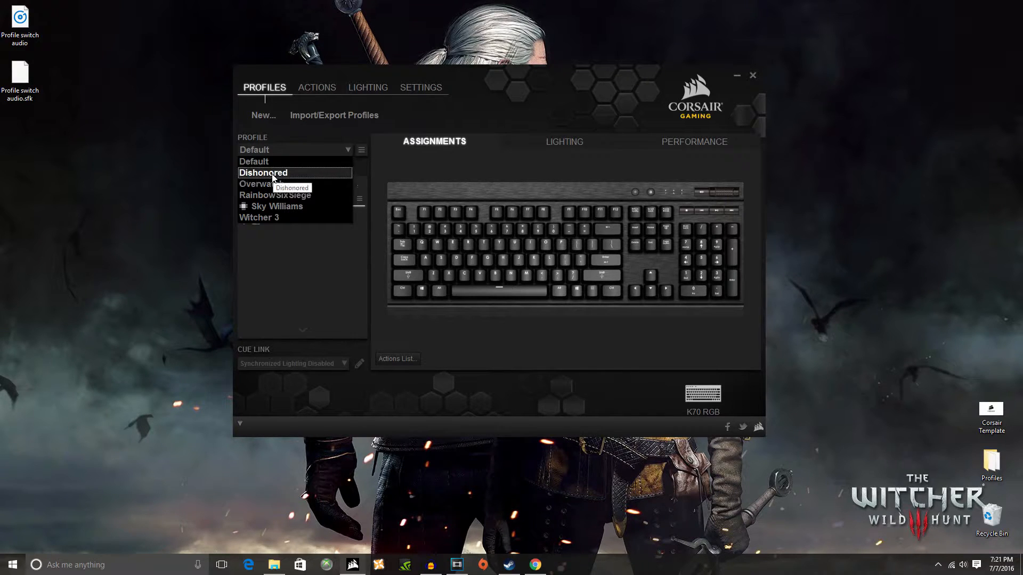
left_click(265, 173)
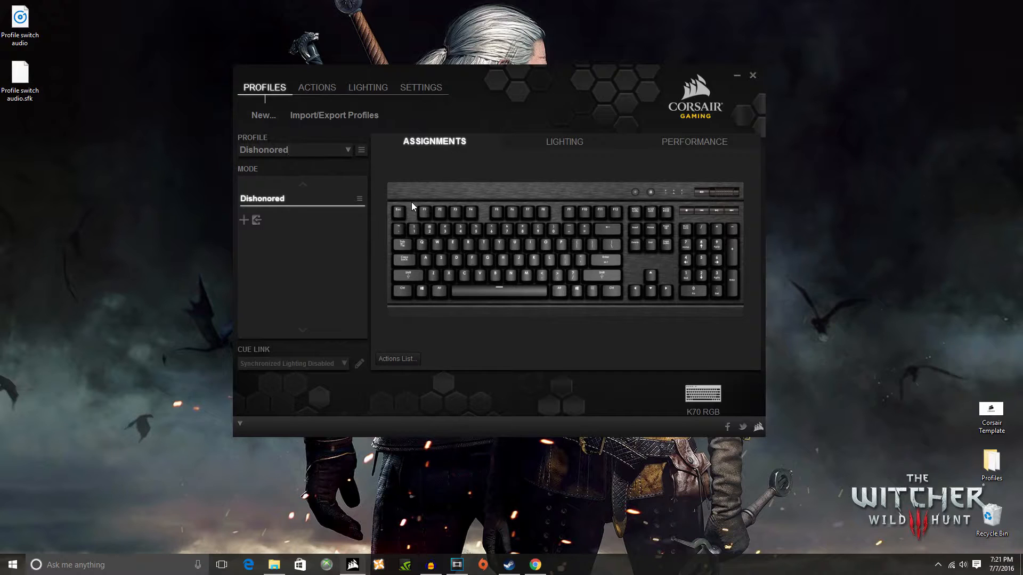
key("Down")
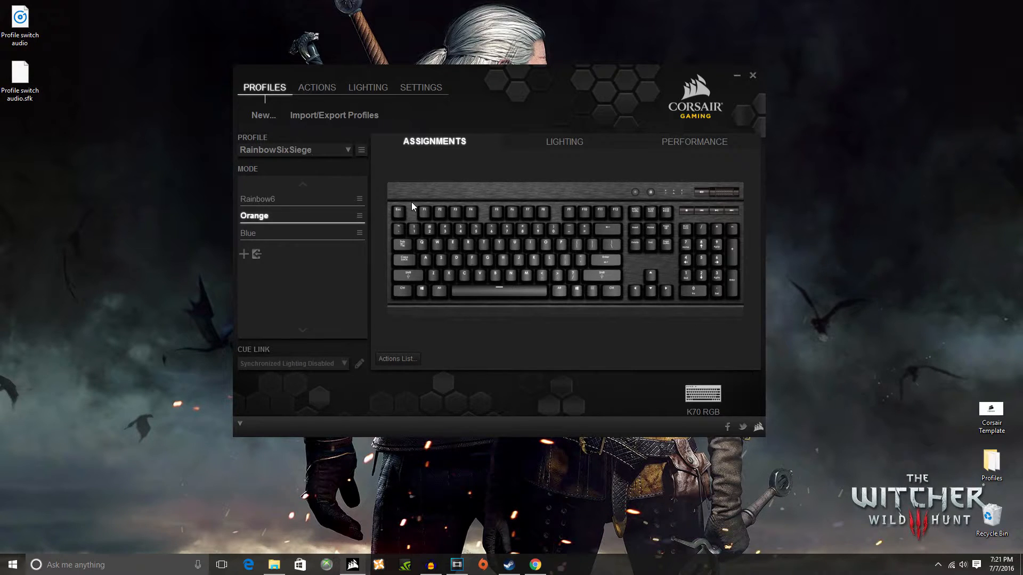
key("Down")
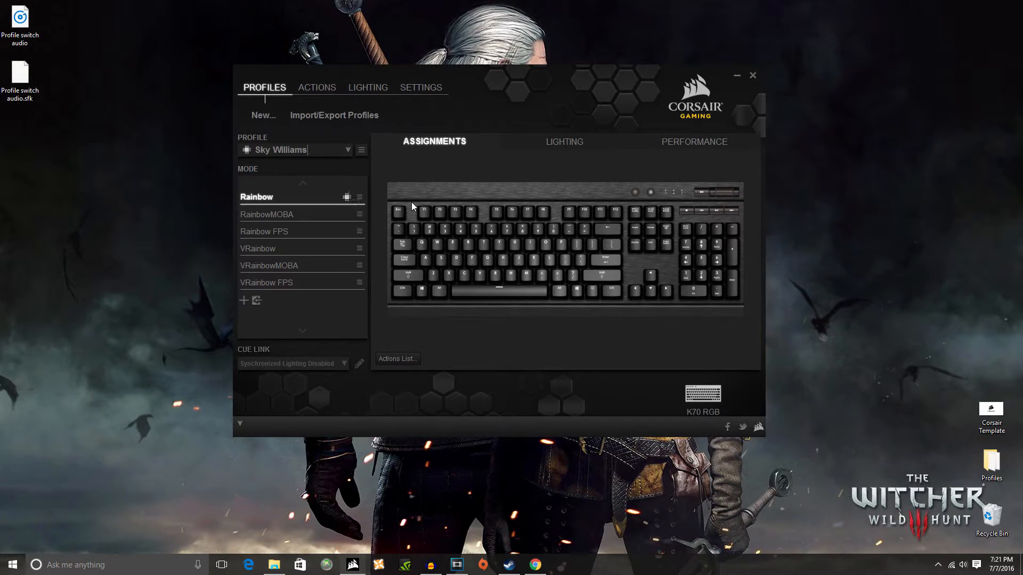
key("Down")
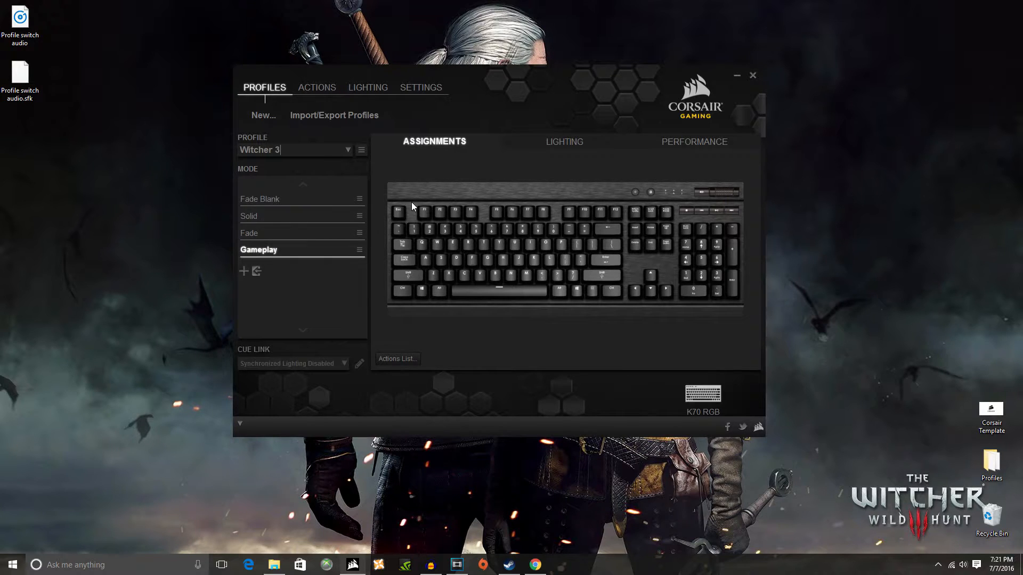
key("Down")
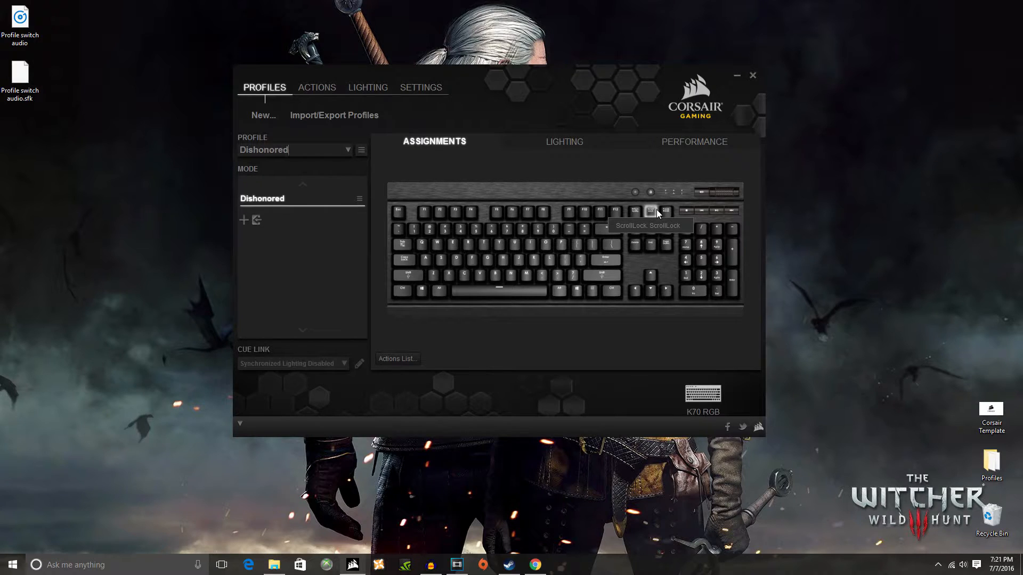
Cycle quickly through the profiles several more times to test that the switching list loops.
key("Down")
key("Down")
key("Down")
key("Down")
key("Down")
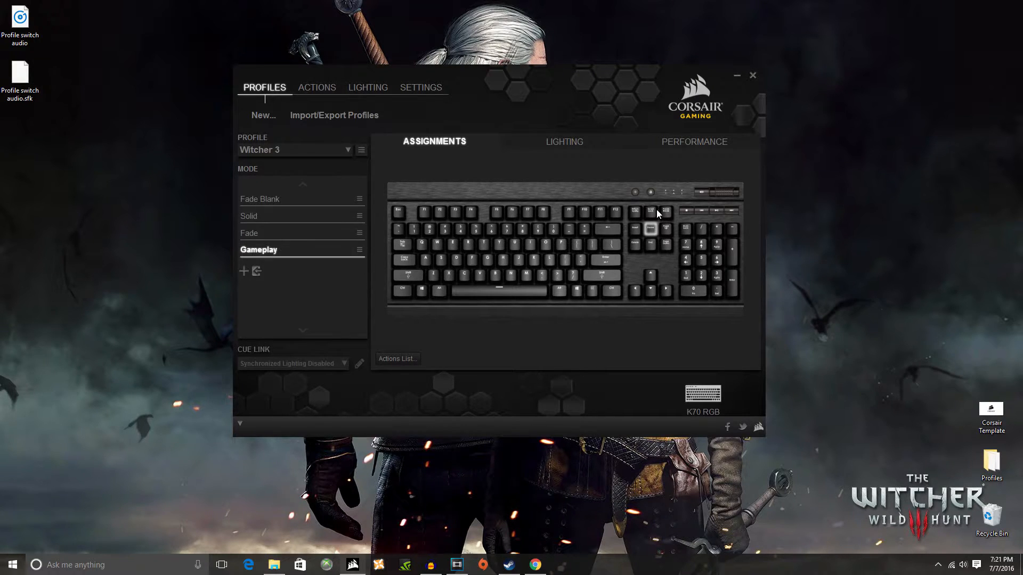
key("Down")
key("Down")
key("Down")
key("Down")
key("Down")
key("Down")
key("Down")
key("Down")
key("Home")
key("Home")
key("Home")
key("Home")
key("Home")
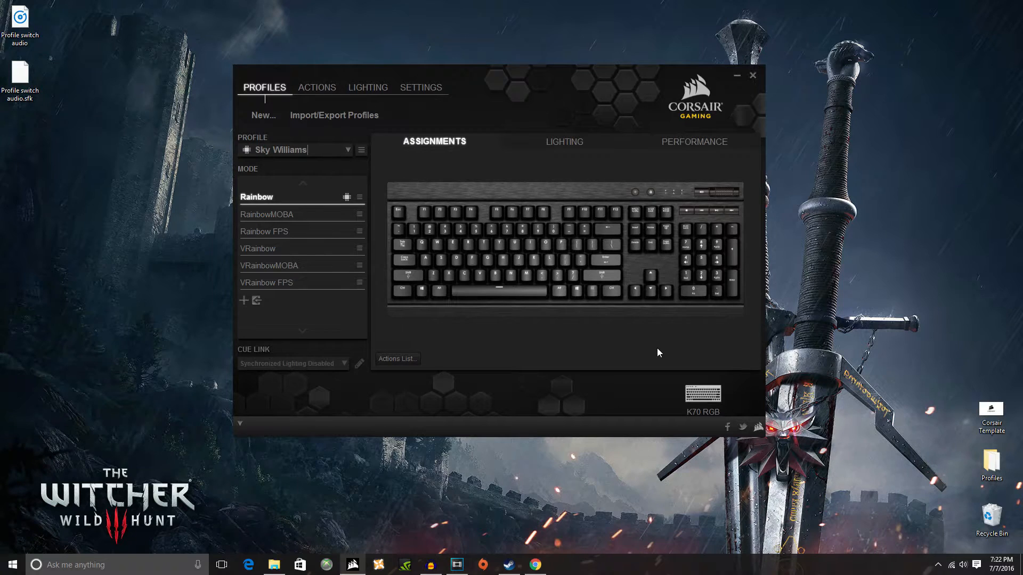
Step through the profiles again with the switching key, ending on the Witcher 3 profile.
key("End")
key("End")
key("Home")
key("Home")
key("Down")
key("Down")
key("Up")
key("Down")
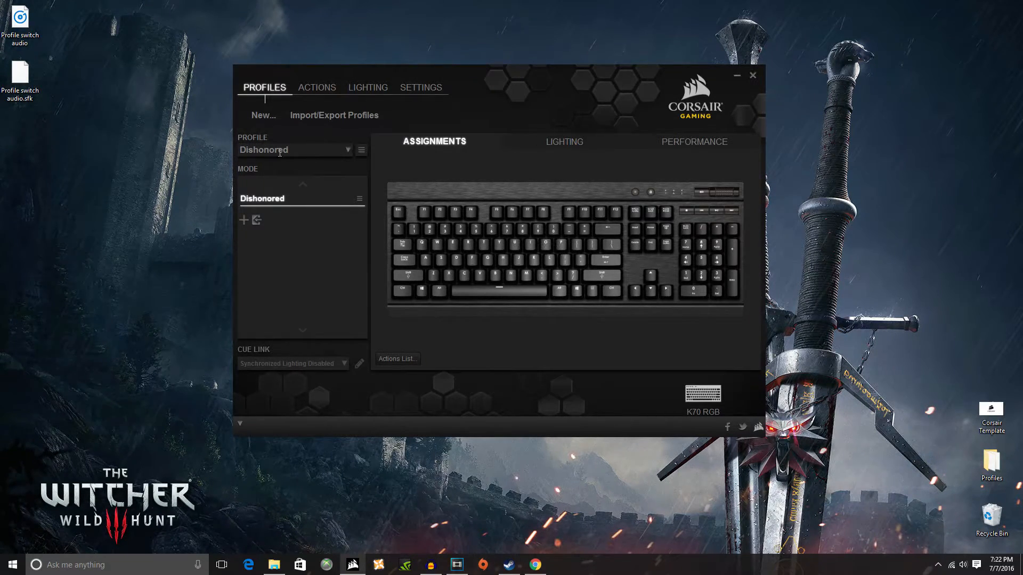
key("Down")
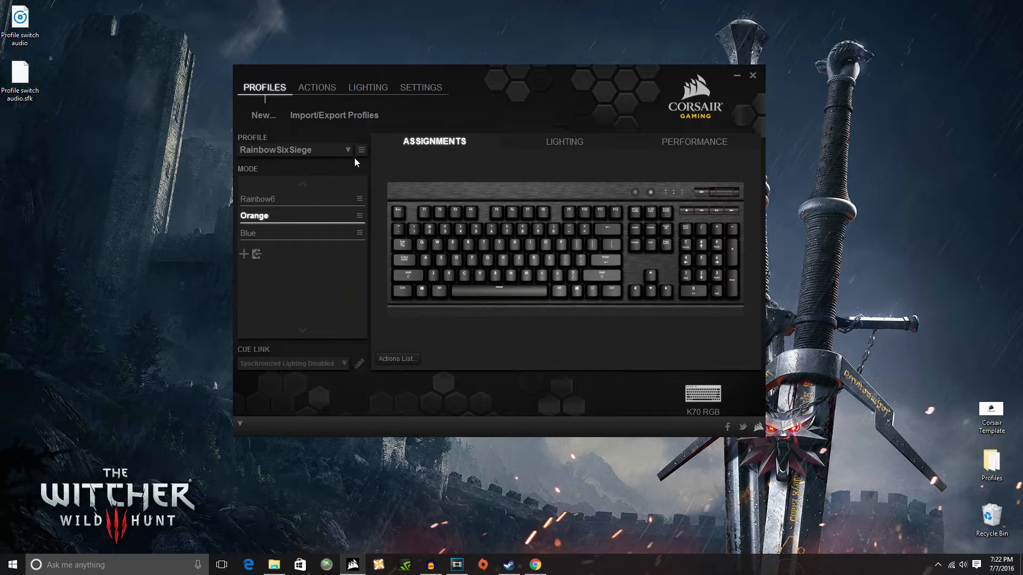
key("Down")
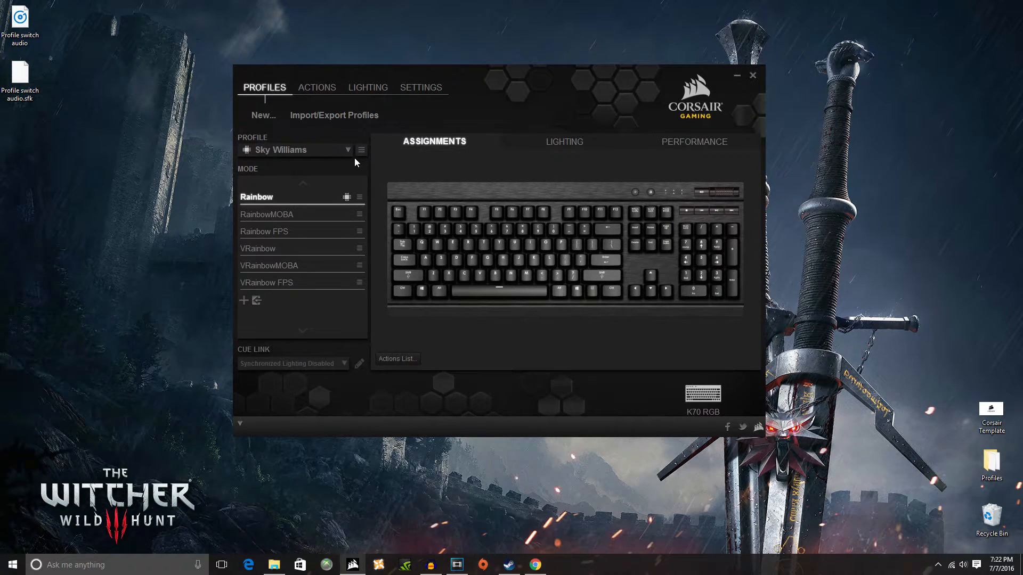
key("Down")
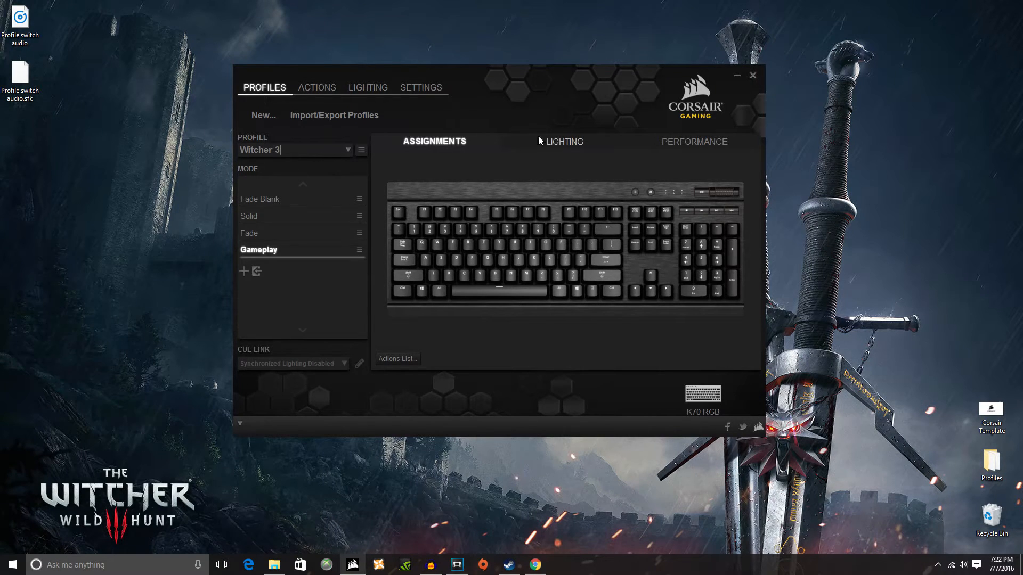
In the profile that holds the Rainbow modes, assign the keypad plus key to switch to the next mode, looping back to the top.
left_click(348, 150)
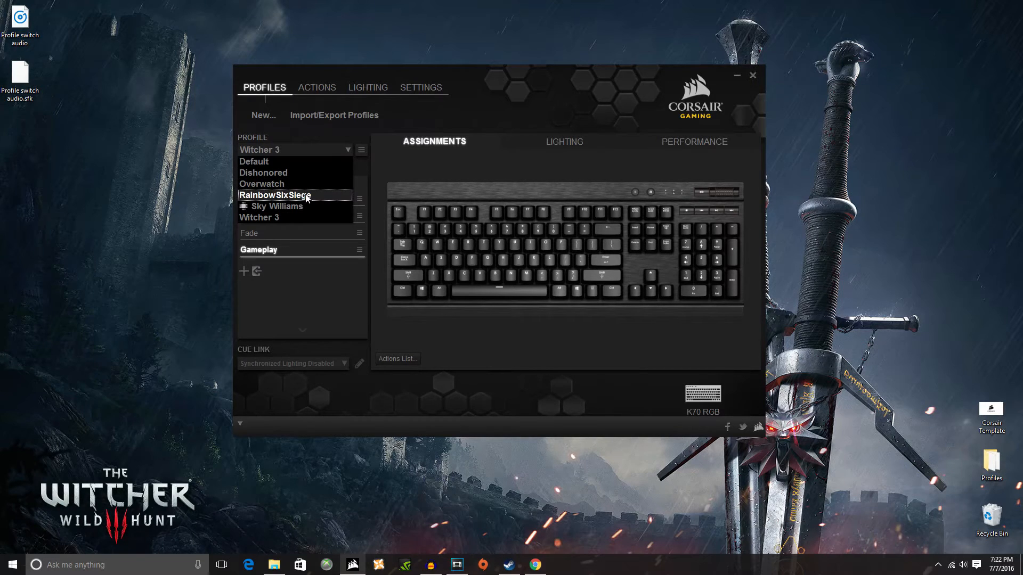
left_click(303, 208)
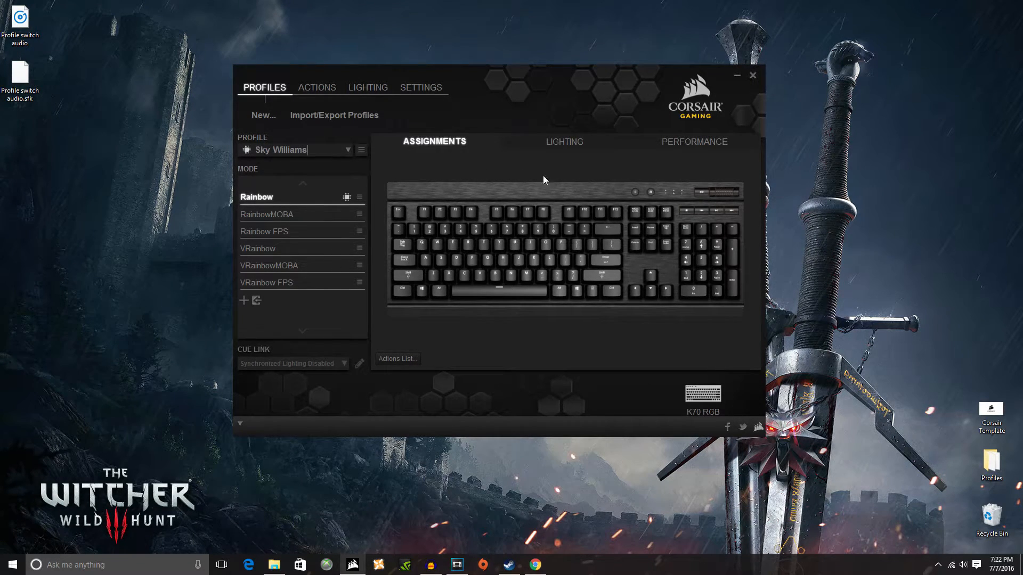
right_click(734, 255)
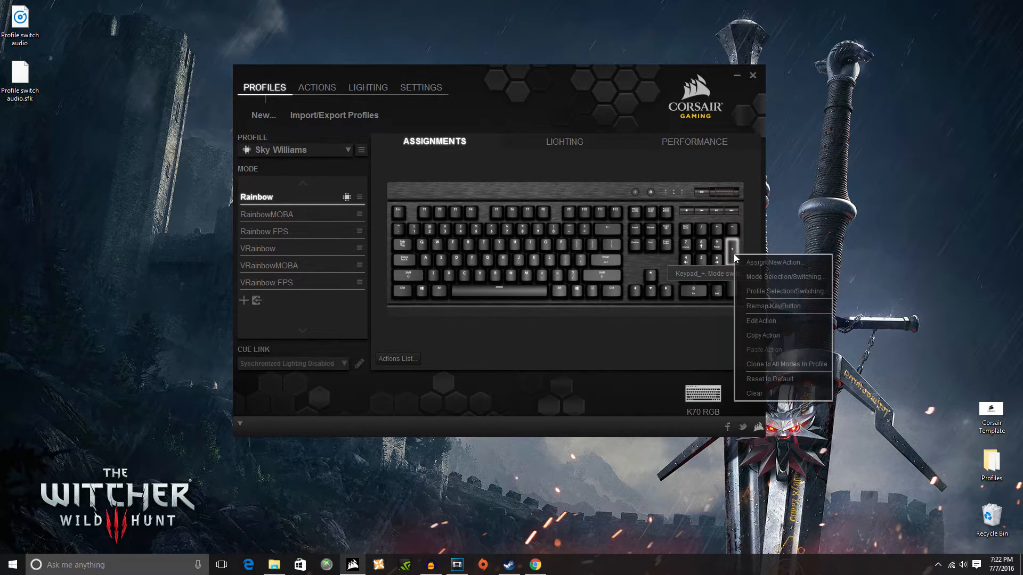
left_click(765, 276)
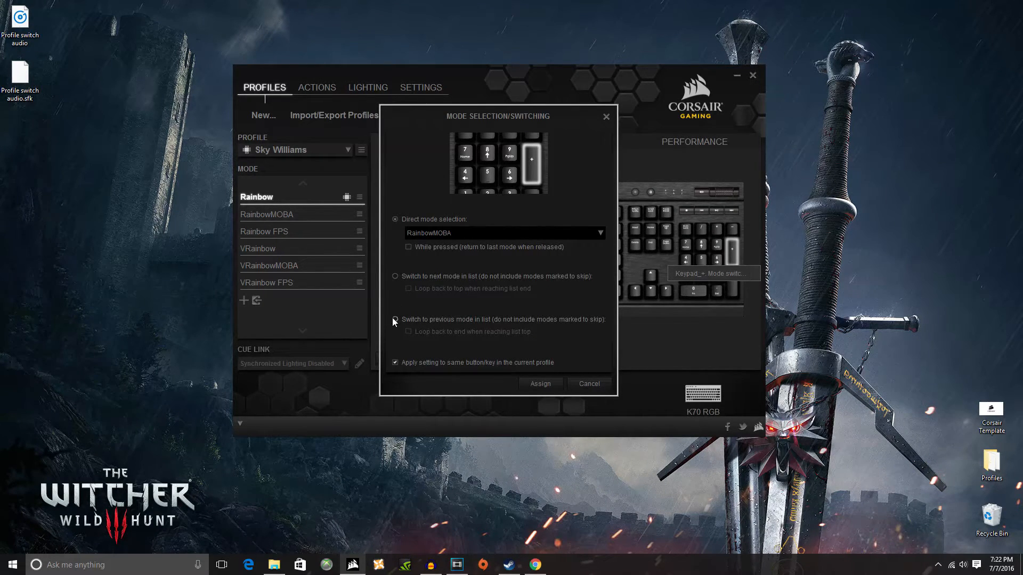
left_click(396, 277)
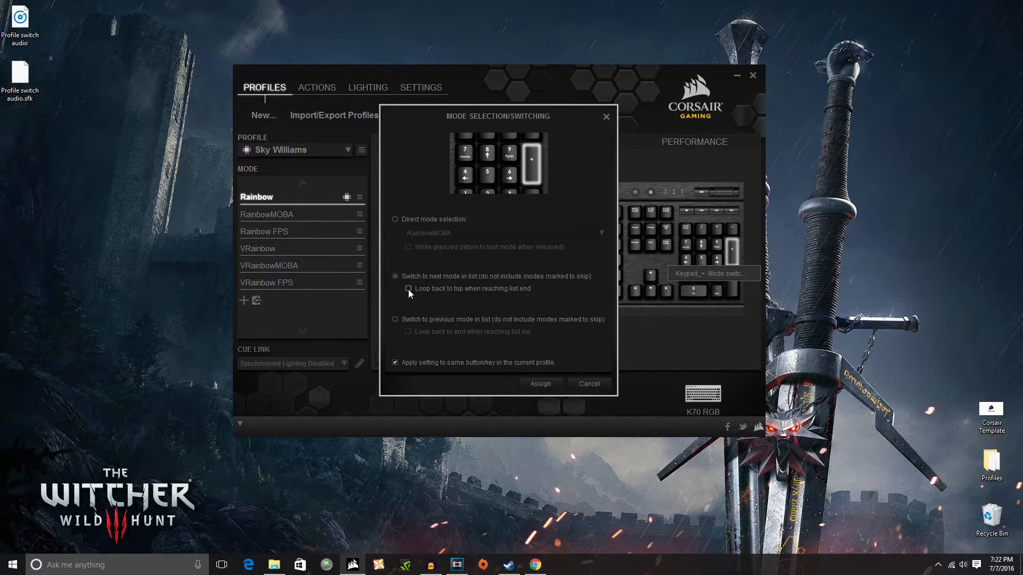
left_click(409, 289)
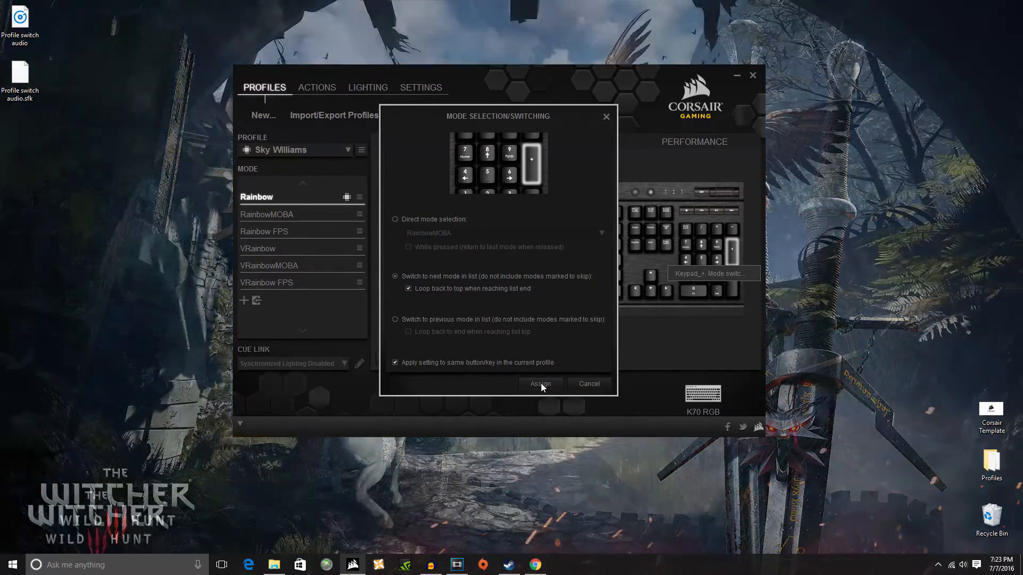
left_click(539, 384)
Test the keypad plus key by cycling repeatedly through the modes, ending on Rainbow.
key("KP_Add")
key("KP_Add")
key("KP_Add")
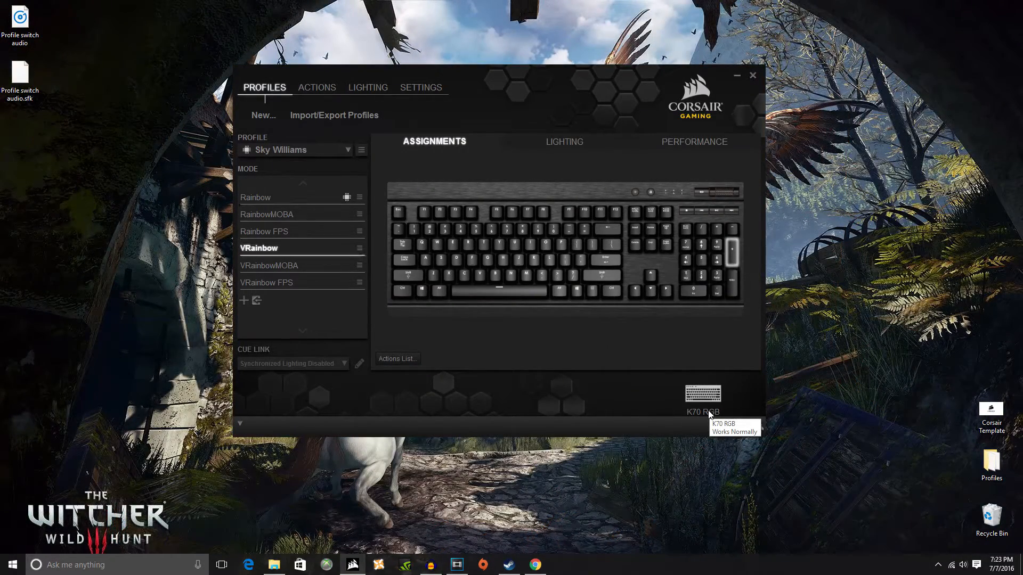
key("KP_Add")
key("KP_Add")
key("KP_Add")
key("KP_Add")
key("KP_Add")
key("KP_Add")
key("KP_Add")
key("KP_Add")
key("KP_Add")
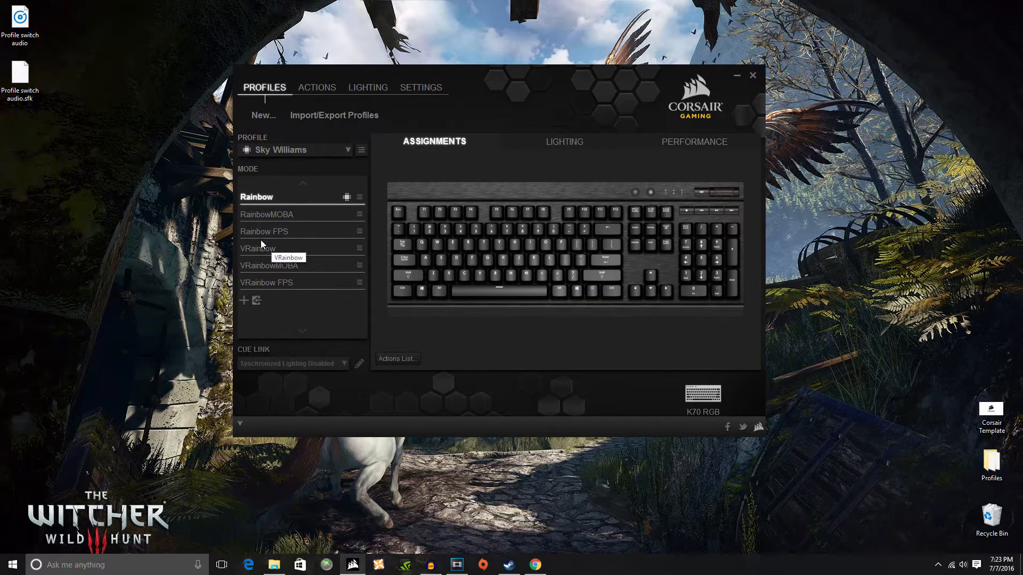
left_click(350, 258)
key("F12")
key("F12")
key("F12")
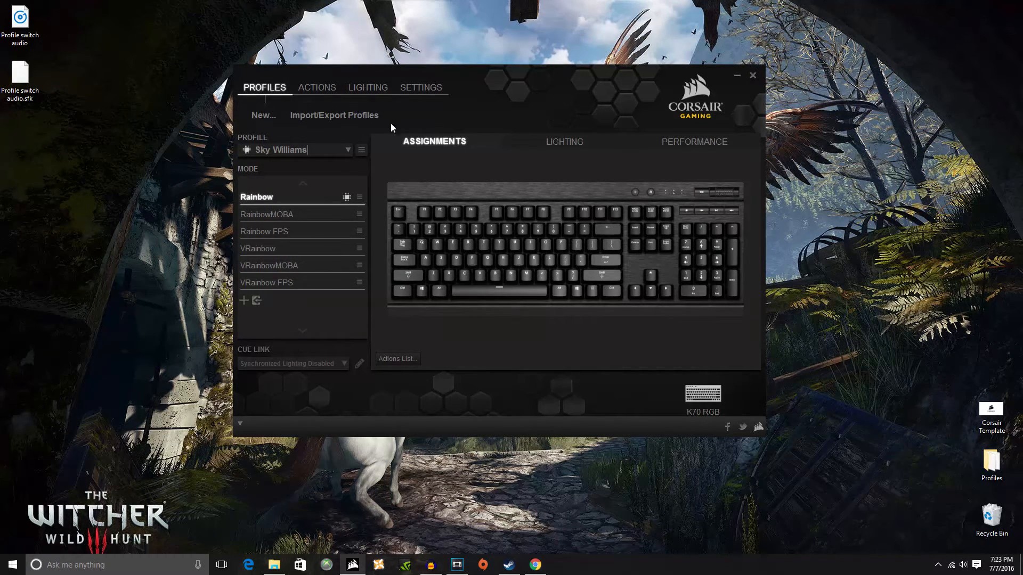
Check the Skip This Mode In Modes Switching option of RainbowMOBA, and select several of the neighbouring modes in turn.
left_click(359, 215)
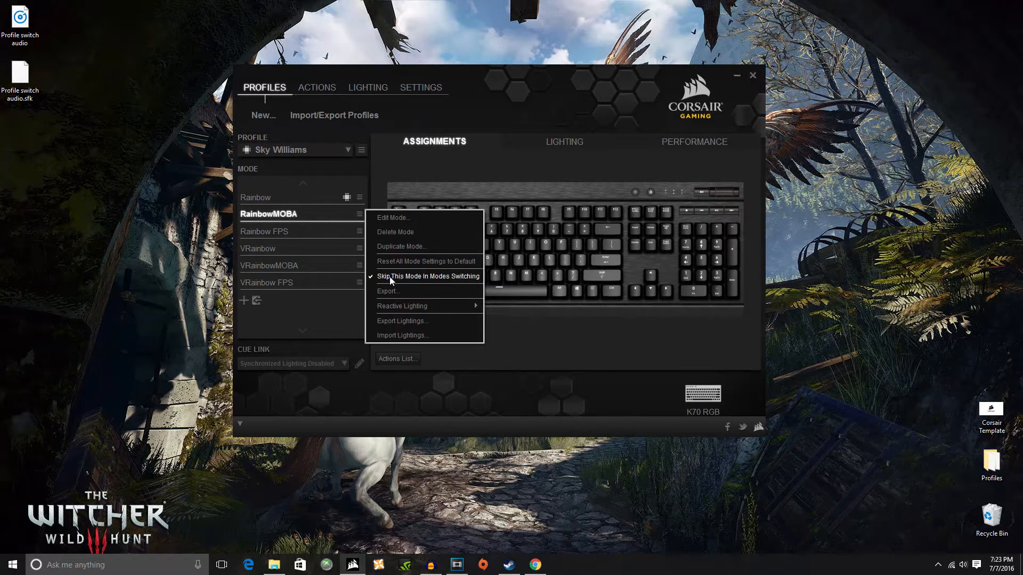
left_click(304, 344)
left_click(279, 248)
left_click(292, 230)
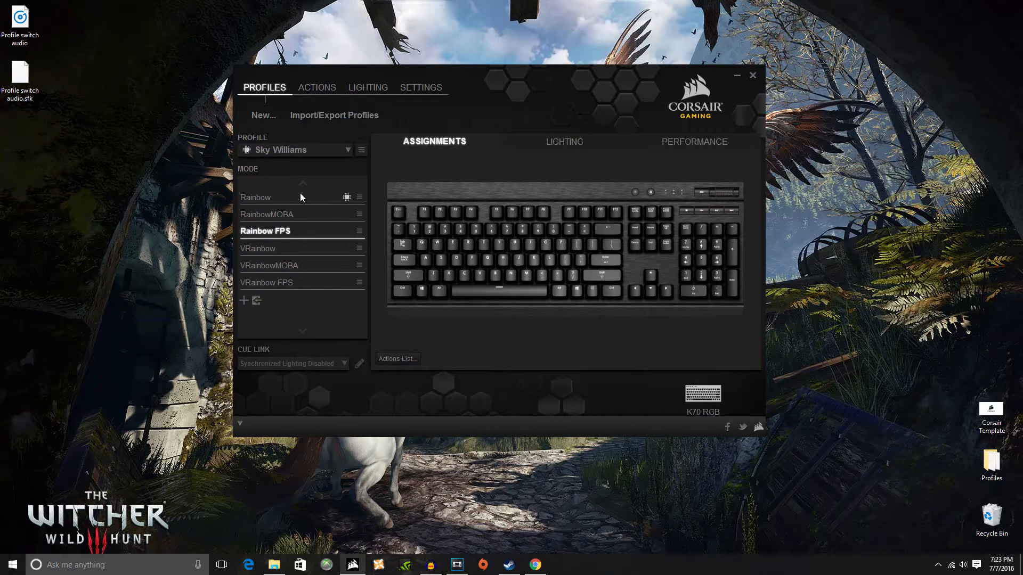
left_click(298, 196)
left_click(298, 234)
left_click(257, 253)
left_click(278, 224)
Alternate repeatedly between the Rainbow and VRainbow modes with the mode-switching key to test that the other modes are skipped.
key("v")
key("r")
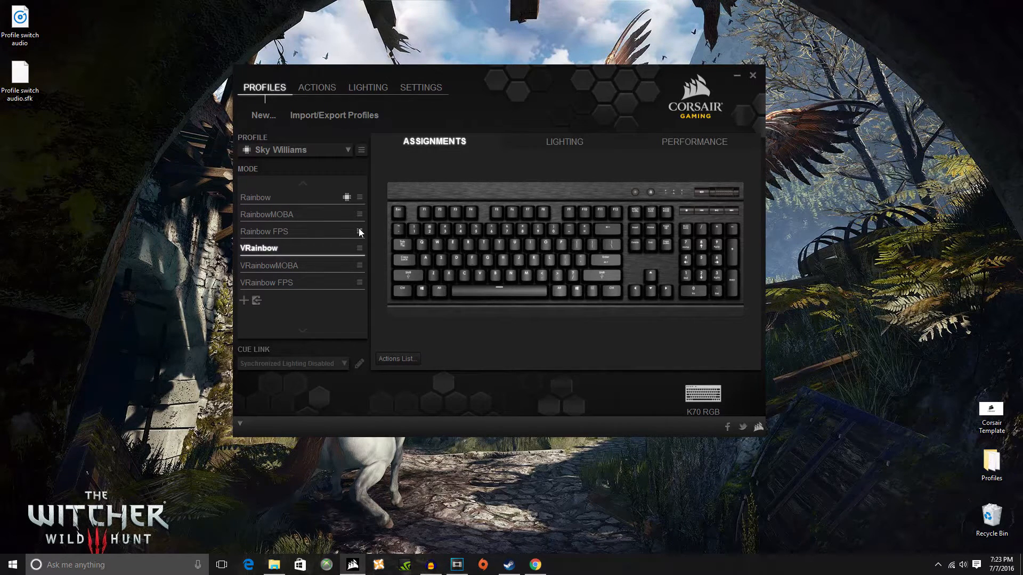
key("v")
key("r")
key("v")
key("r")
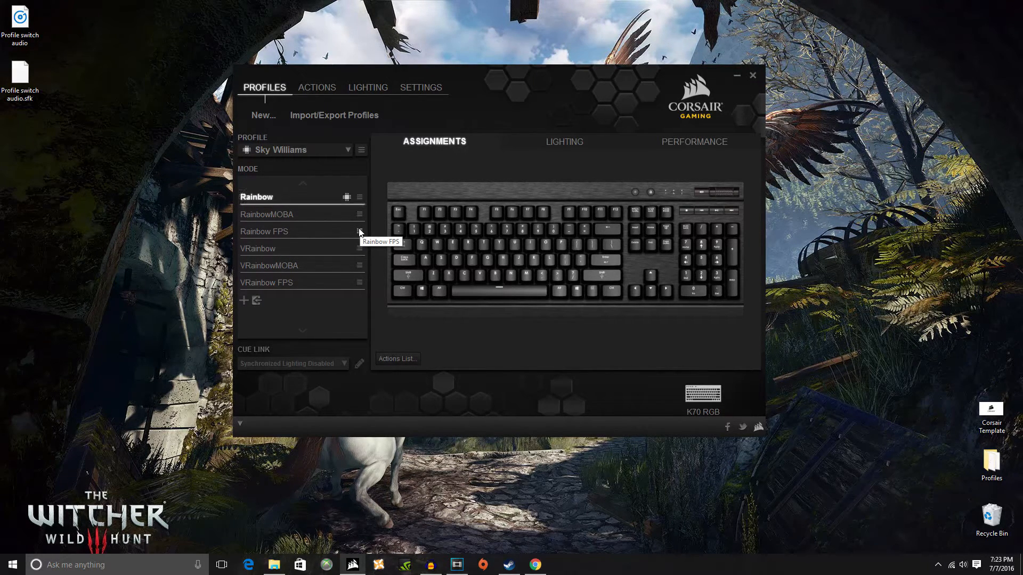
key("v")
key("r")
key("v")
key("r")
key("v")
key("r")
left_click(271, 217)
key("v")
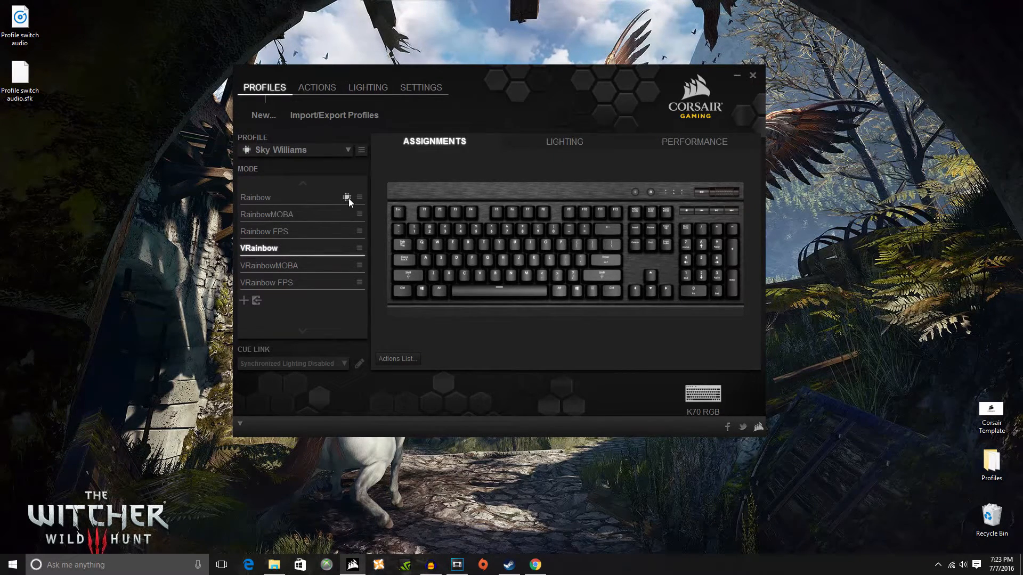
key("r")
key("v")
Select the Default profile and step through the profiles back to the one that holds the Rainbow modes.
left_click(346, 150)
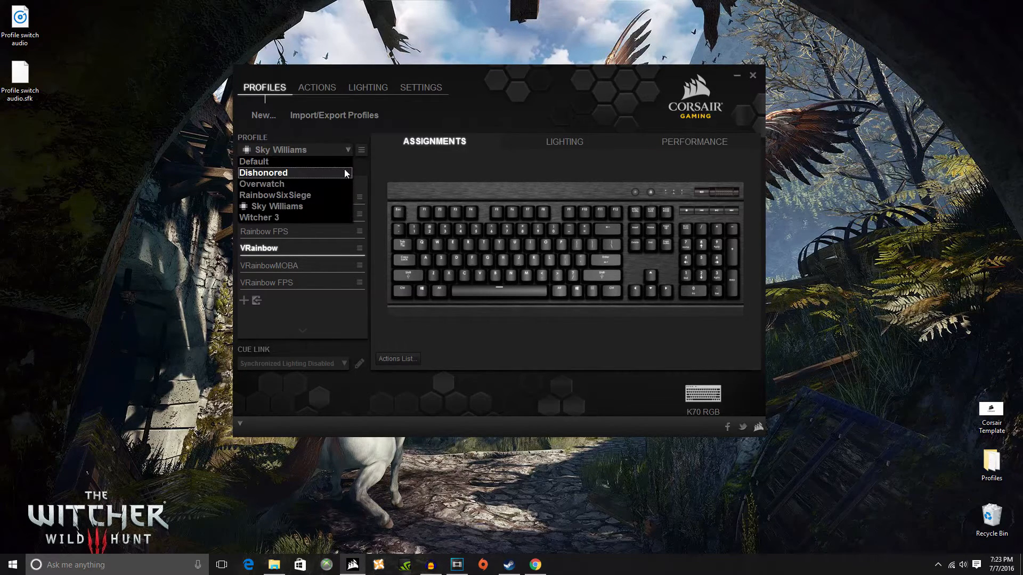
left_click(315, 166)
key("Down")
key("Down")
key("Down")
key("Up")
key("Up")
key("Down")
key("Down")
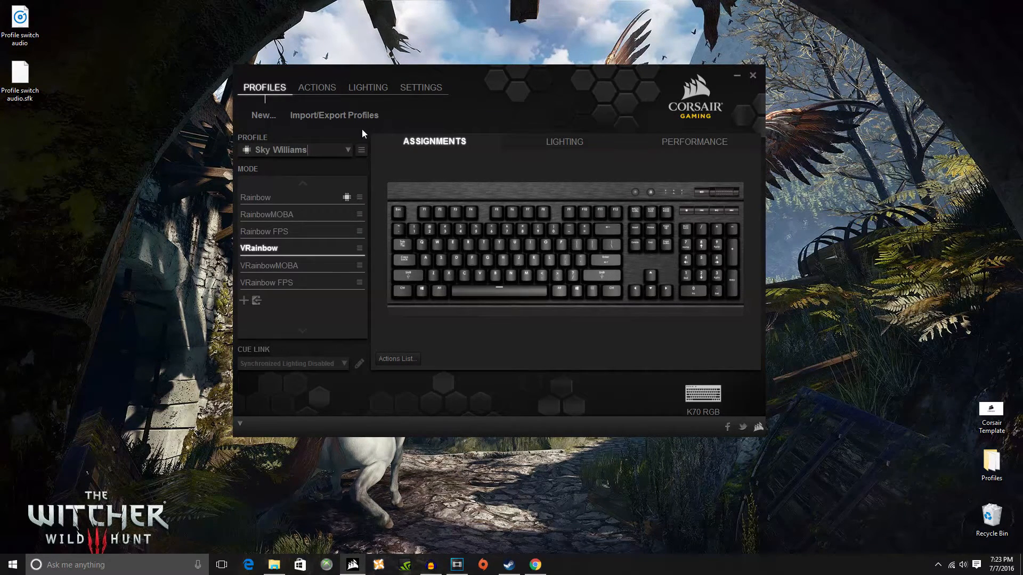
Start again from the Default profile and step through the profiles until RainbowSixSiege is selected.
left_click(298, 149)
scroll(295, 178, "up", 1)
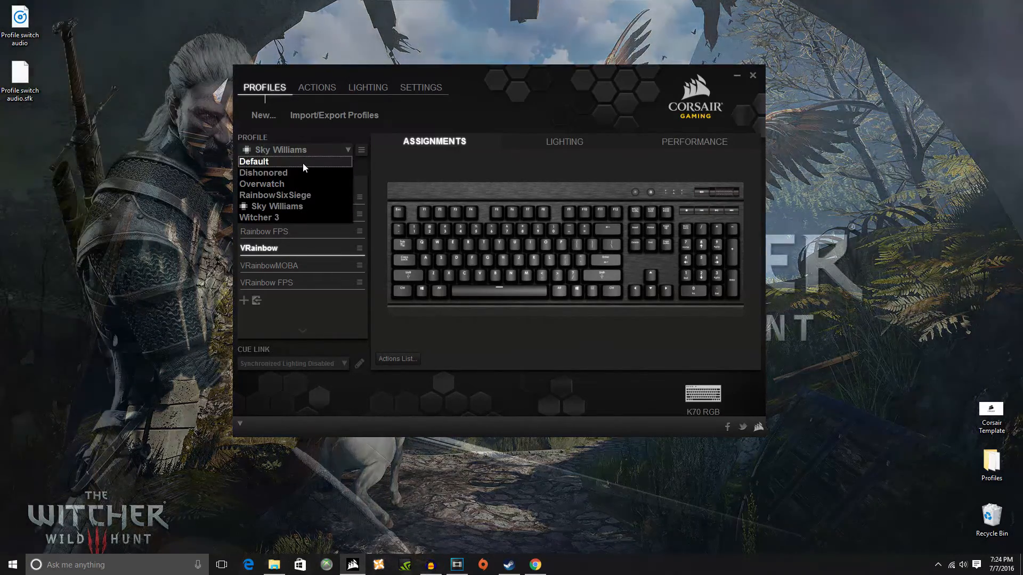
left_click(305, 164)
key("Down")
key("Down")
key("Down")
key("Down")
key("Down")
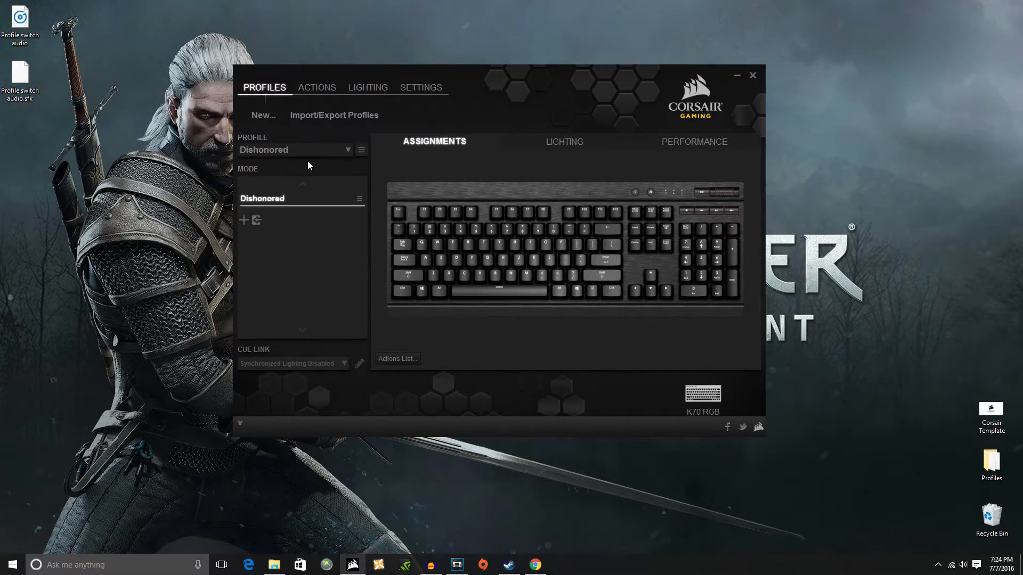
key("Down")
key("Down")
key("Down")
key("Down")
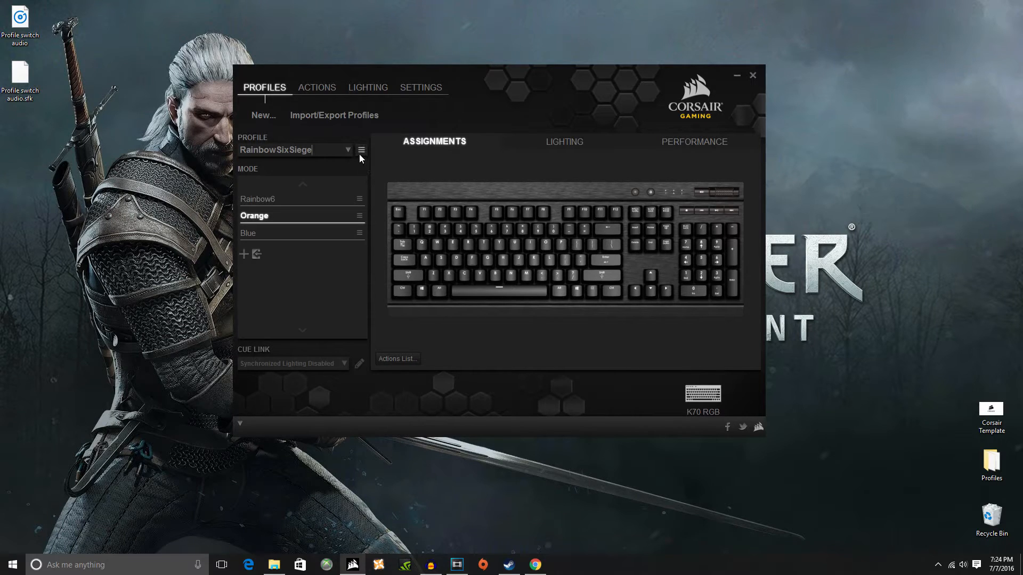
Review the profile-switching settings of the keypad minus key in the Orange mode, and close them without assigning anything.
right_click(730, 228)
left_click(773, 265)
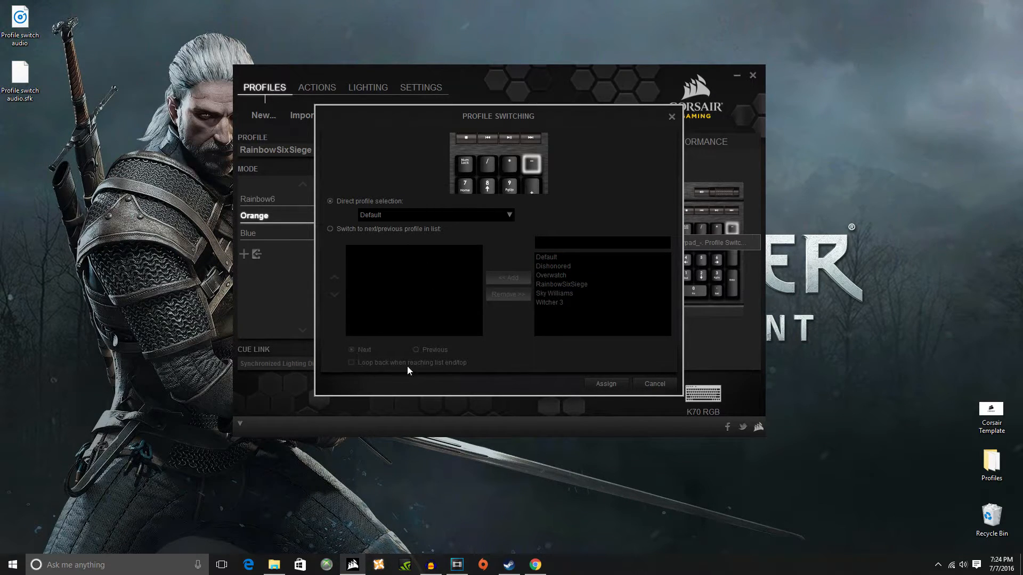
left_click(641, 388)
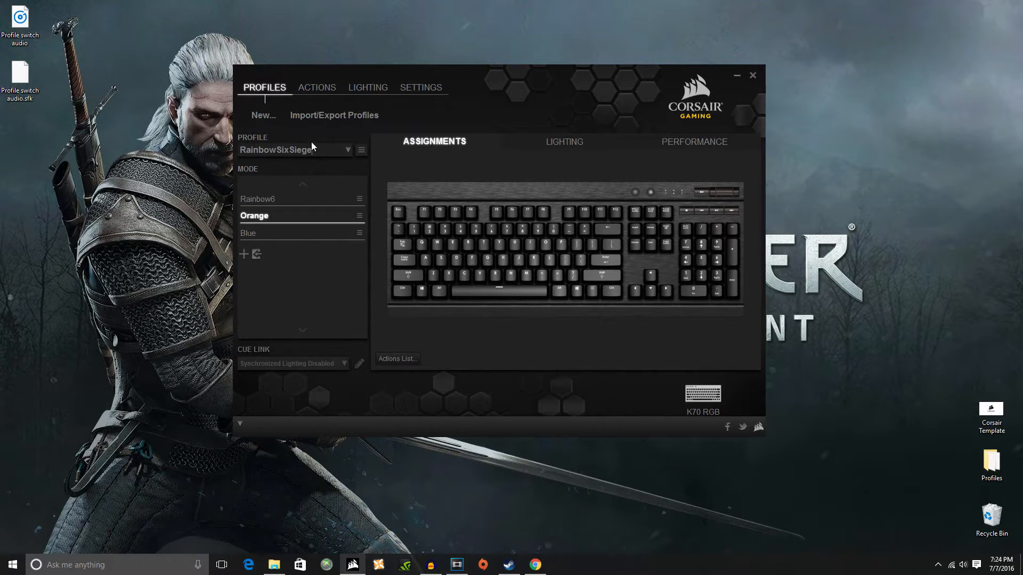
Show the list of available profiles, and reopen the keypad minus key's profile-switching settings, leaving them without changes.
left_click(345, 153)
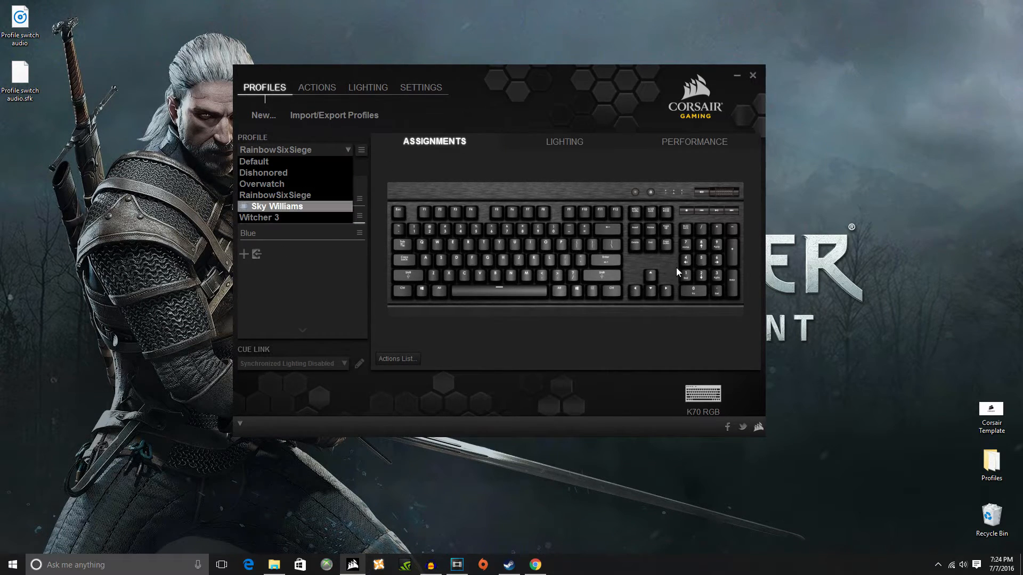
left_click(737, 229)
right_click(734, 229)
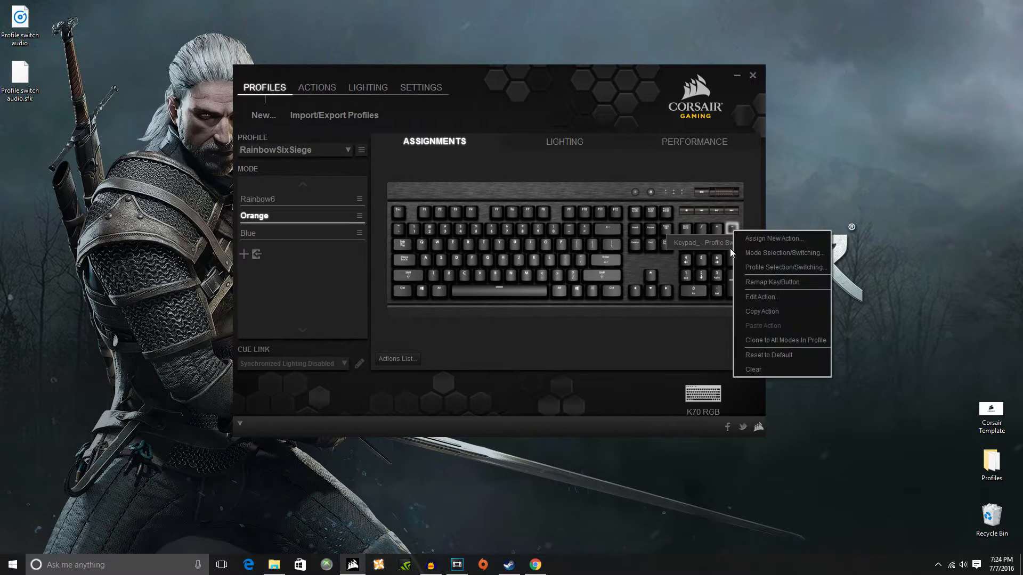
left_click(752, 267)
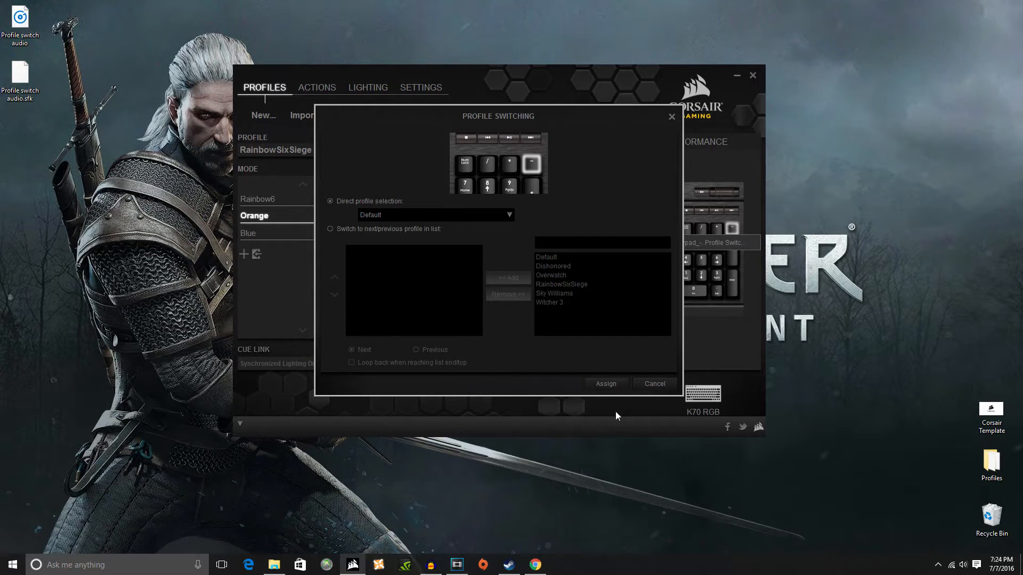
left_click(661, 384)
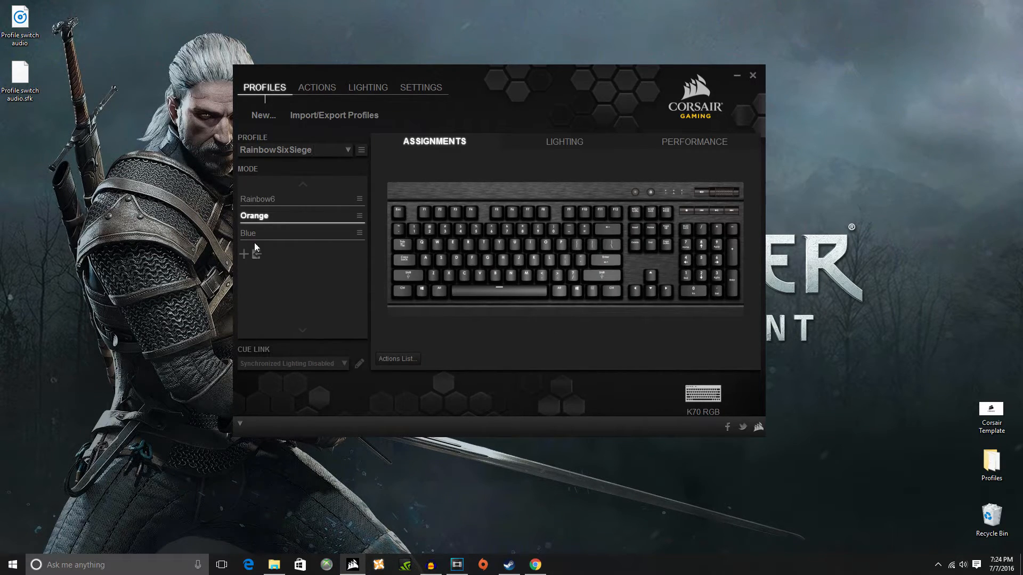